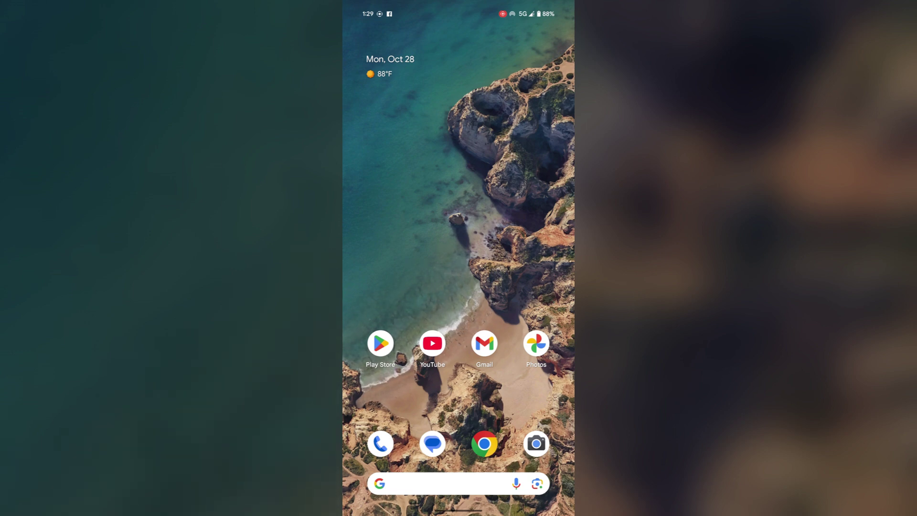
scroll(458, 287, "down", 5)
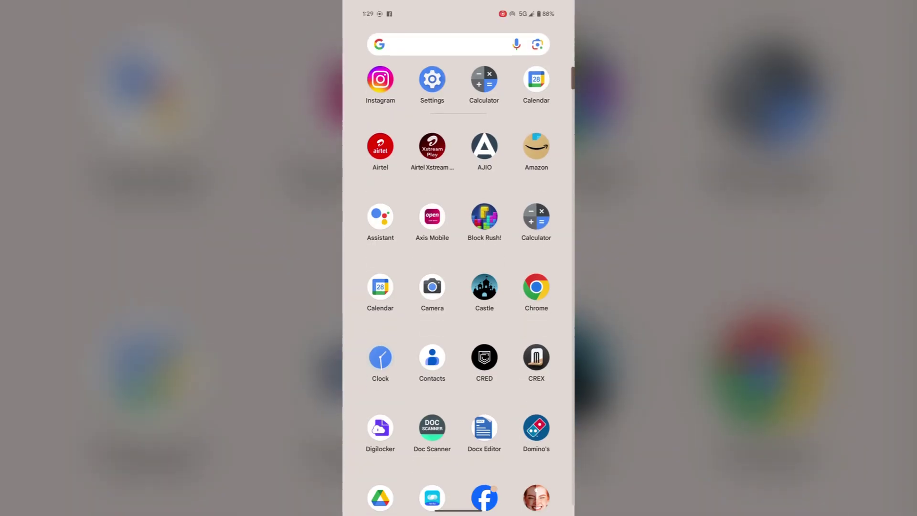
scroll(459, 287, "down", 5)
scroll(459, 286, "down", 5)
scroll(459, 286, "down", 5)
scroll(459, 287, "down", 2)
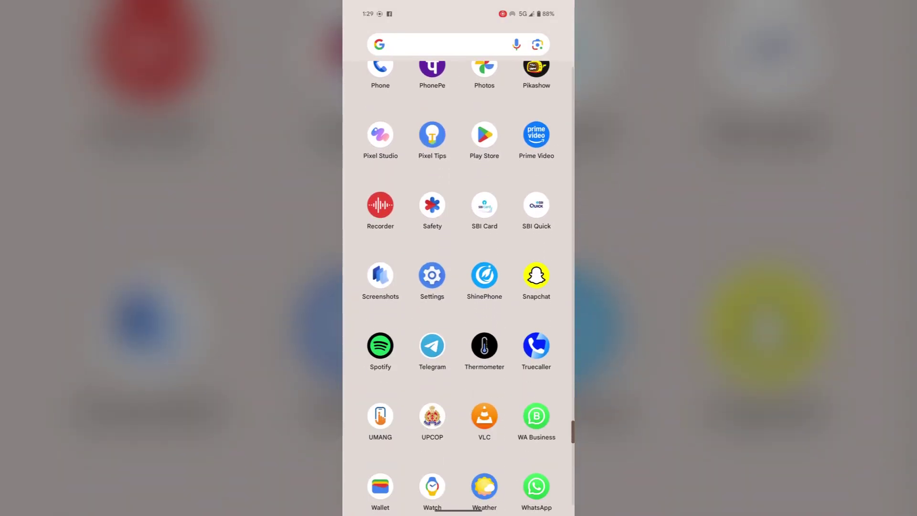
Launch Settings from the app drawer and go to Network & internet.
left_click(432, 275)
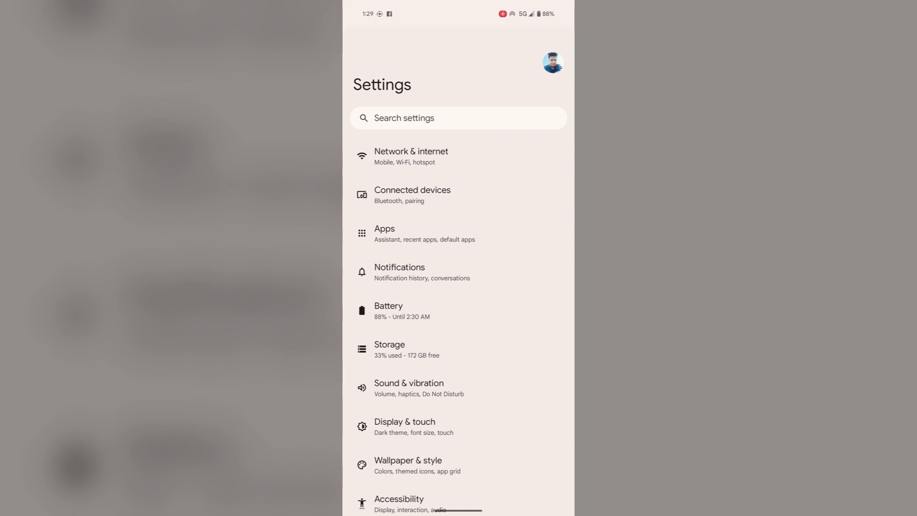
left_click(412, 157)
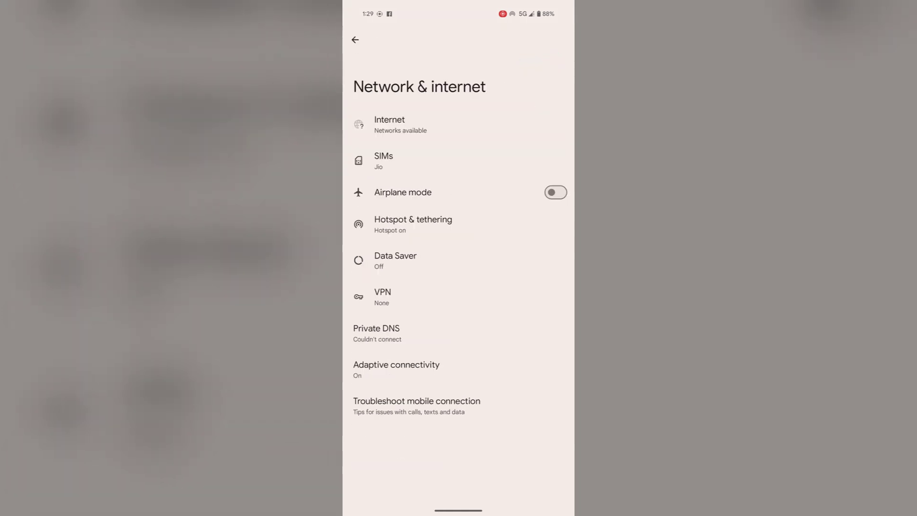
Turn the Wi-Fi hotspot off and back on under Hotspot & tethering, then return.
left_click(413, 223)
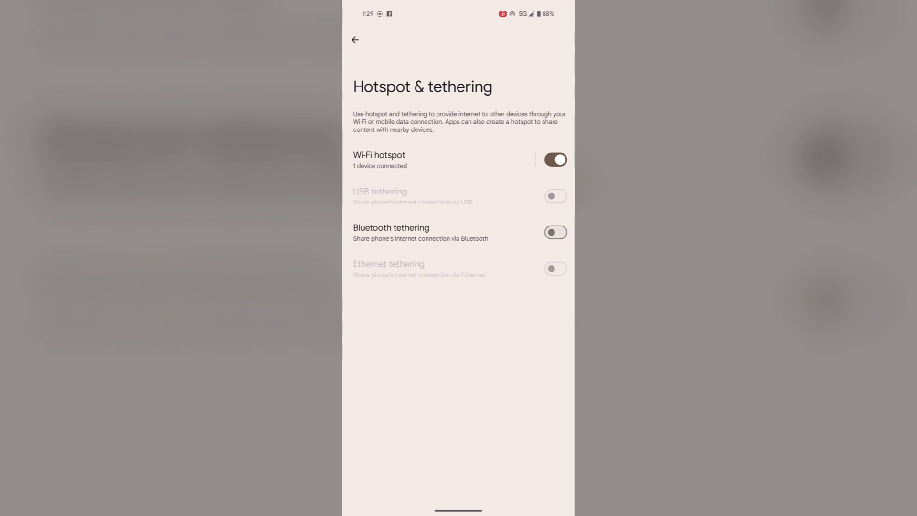
left_click(555, 159)
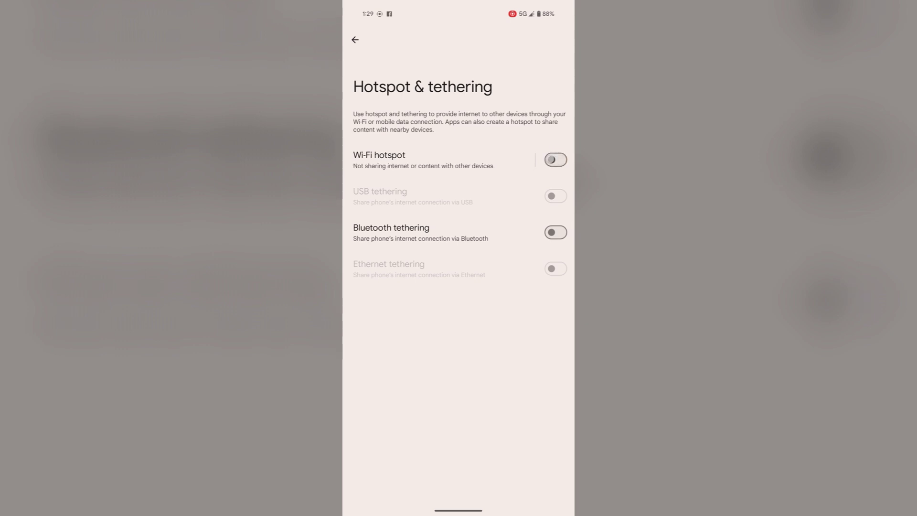
left_click(555, 159)
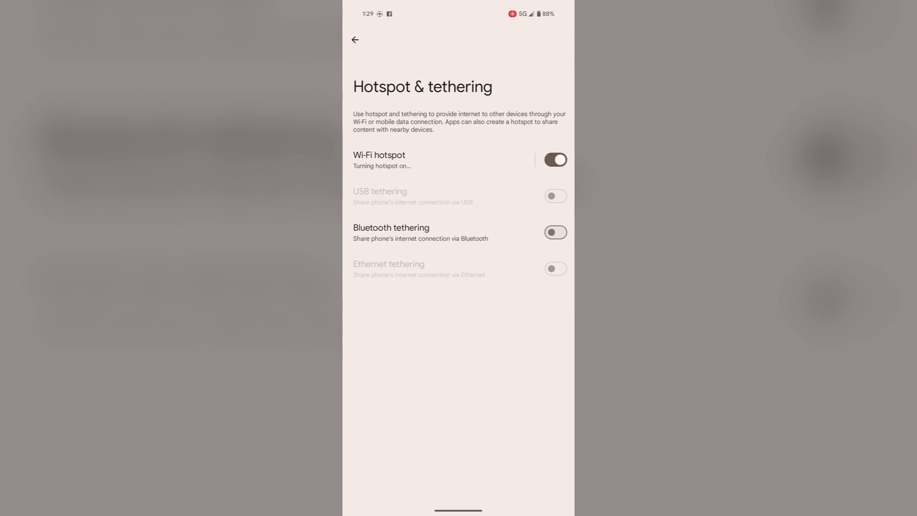
left_click_drag(347, 316, 404, 323)
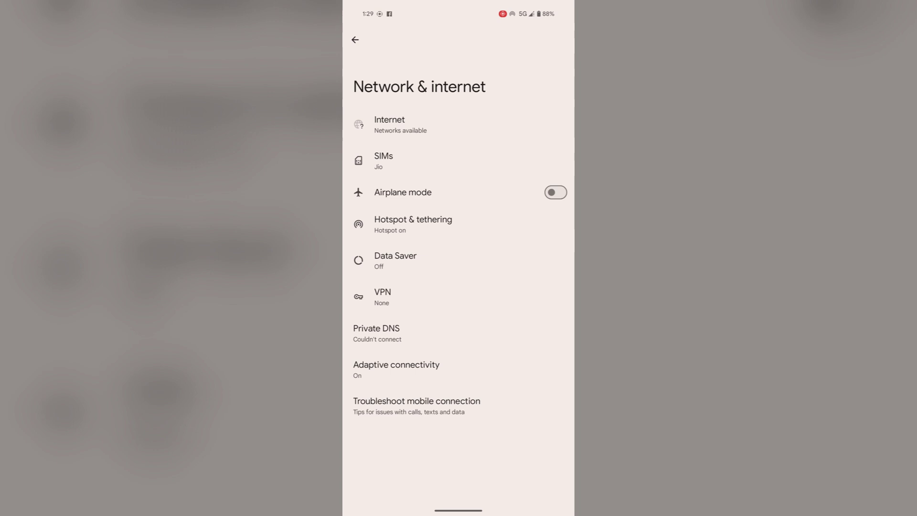
Check the Internet page showing Wi-Fi off and mobile data connected, then return to Settings.
left_click(400, 124)
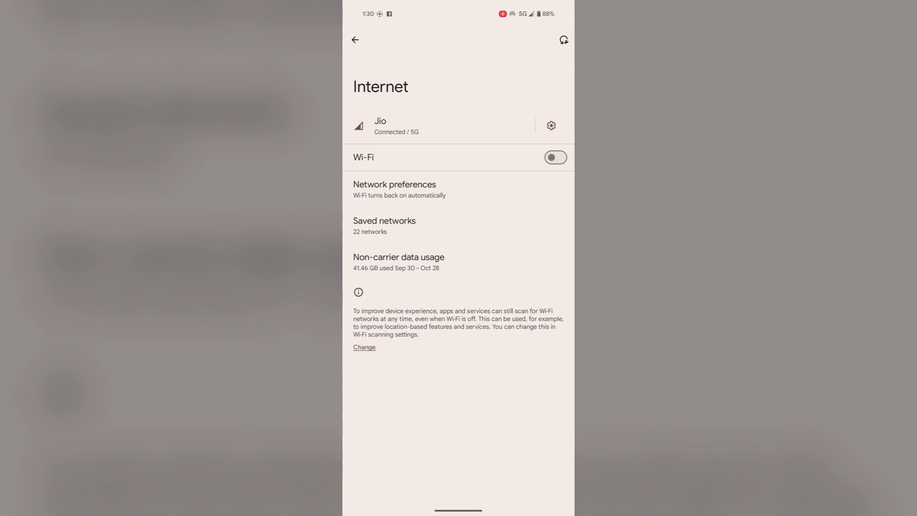
left_click(355, 40)
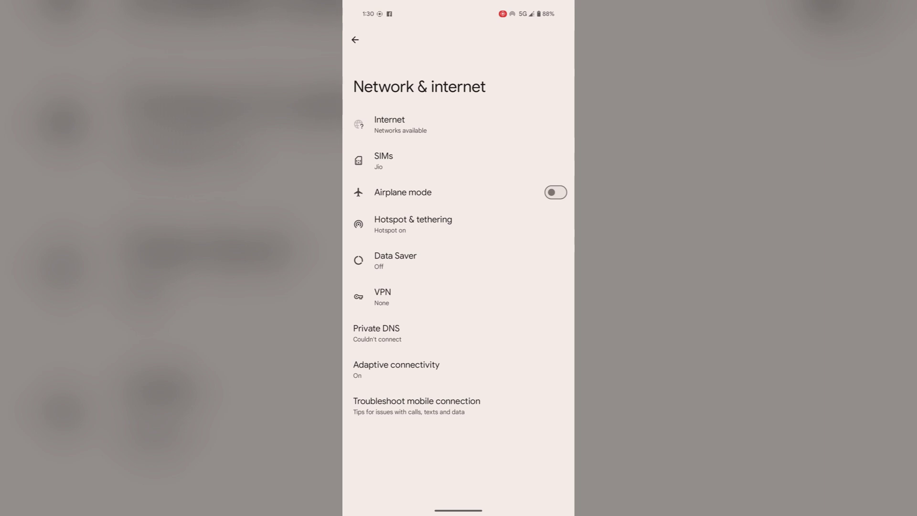
left_click(355, 39)
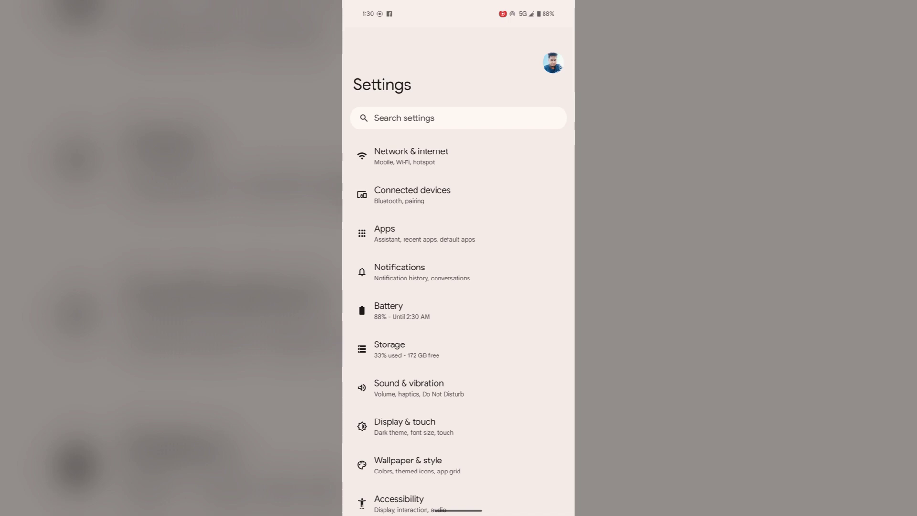
scroll(459, 287, "down", 10)
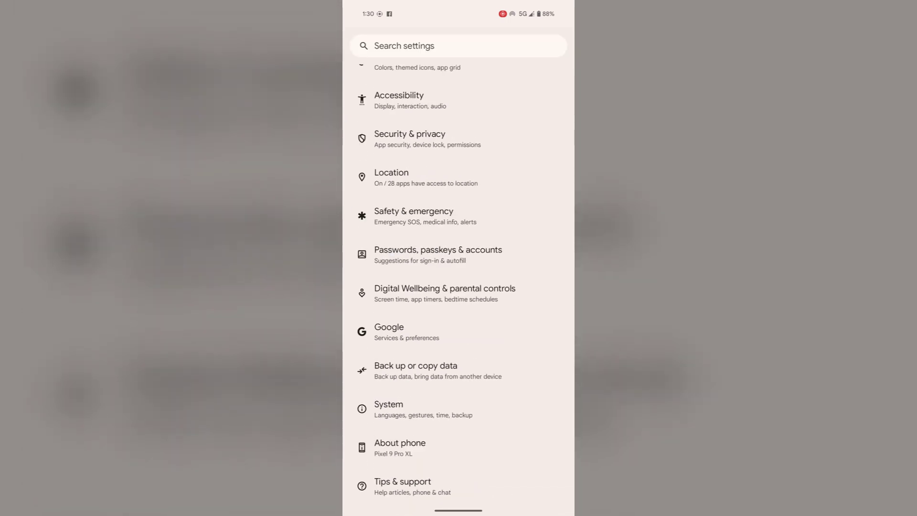
left_click(402, 408)
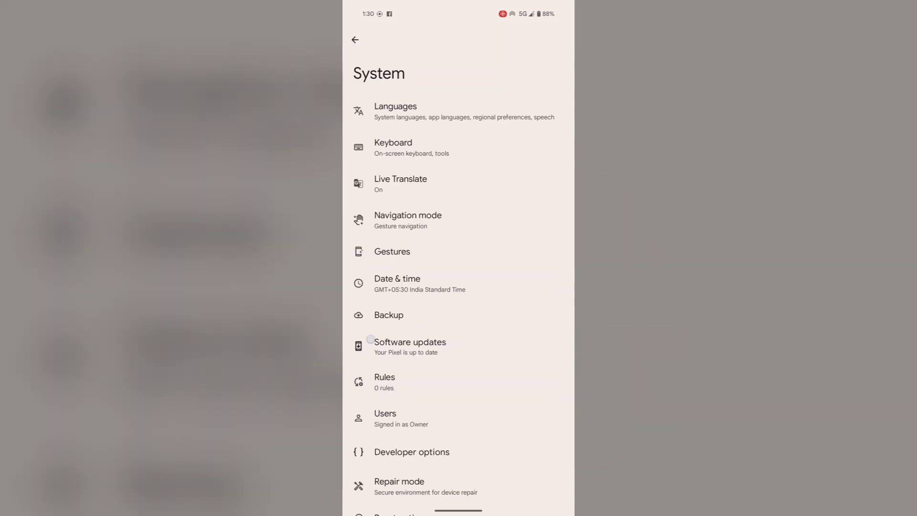
scroll(459, 287, "down", 2)
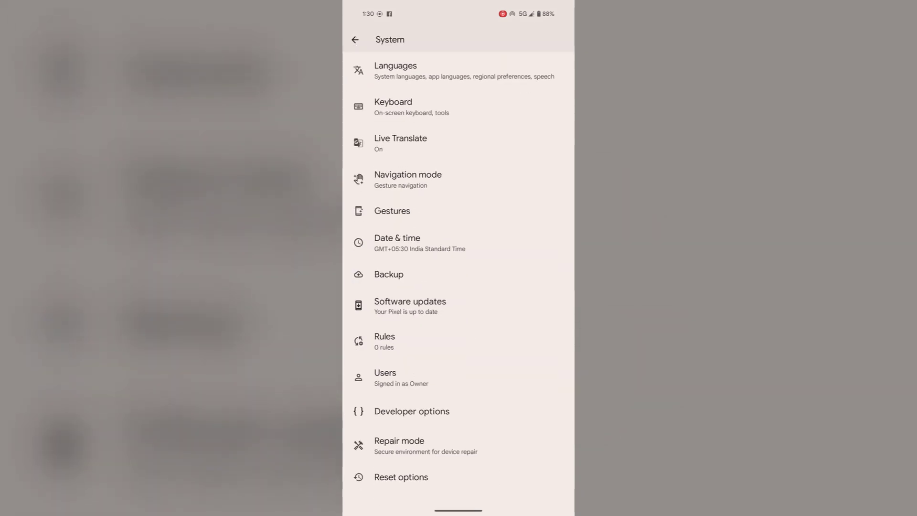
left_click(401, 477)
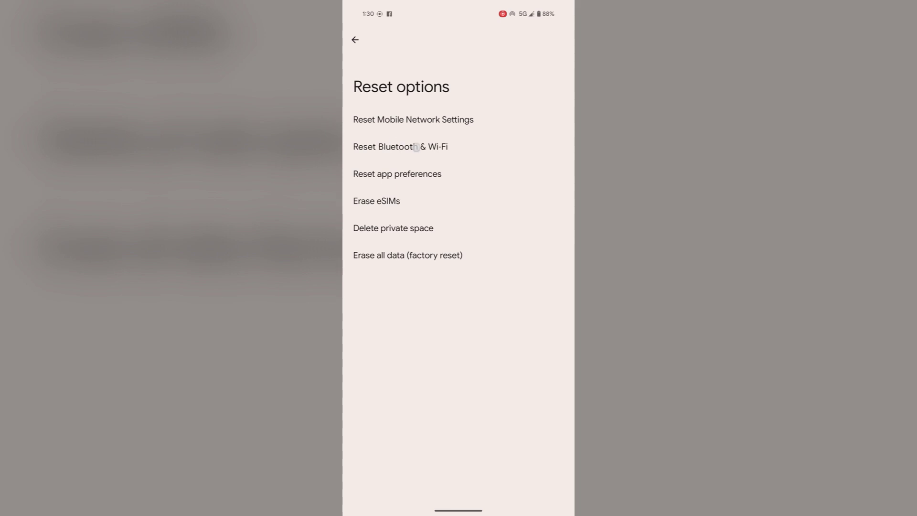
left_click(498, 150)
left_click_drag(344, 266, 387, 266)
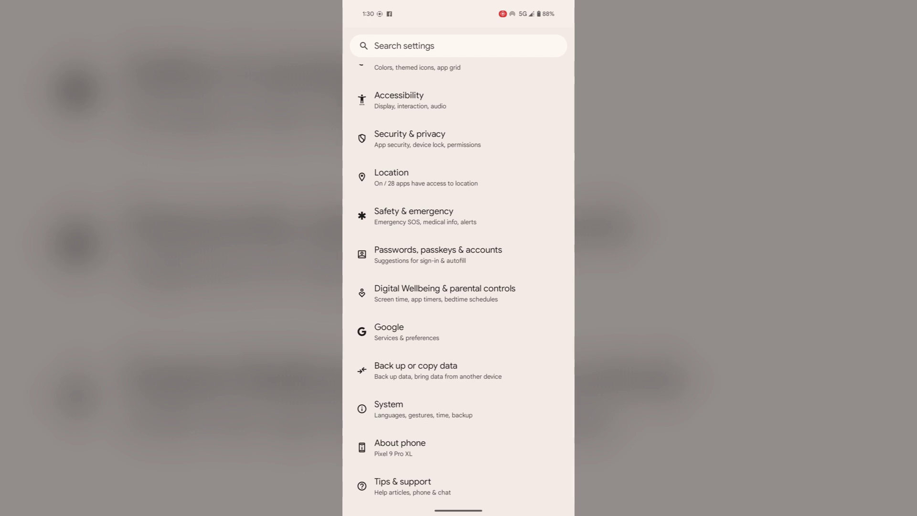
Run System > Software updates > System update, confirming Android 15 is up to date.
left_click(441, 406)
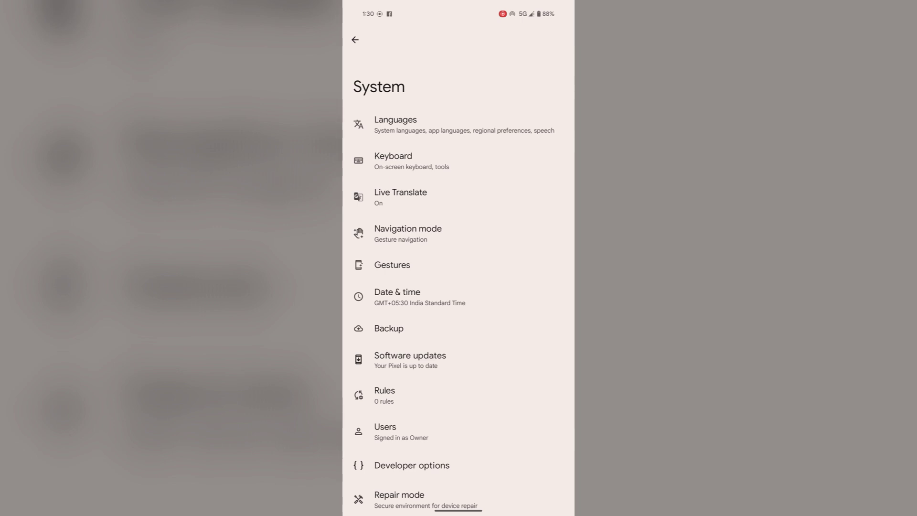
left_click(412, 359)
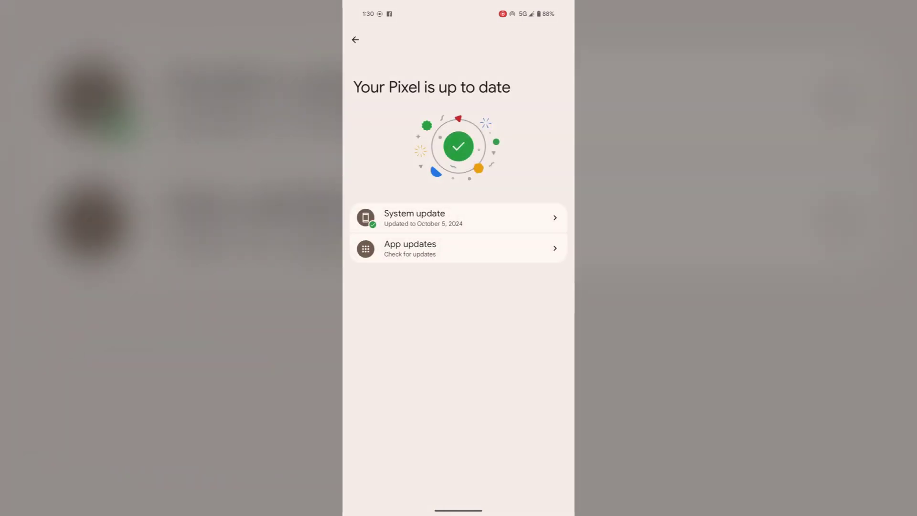
left_click(488, 211)
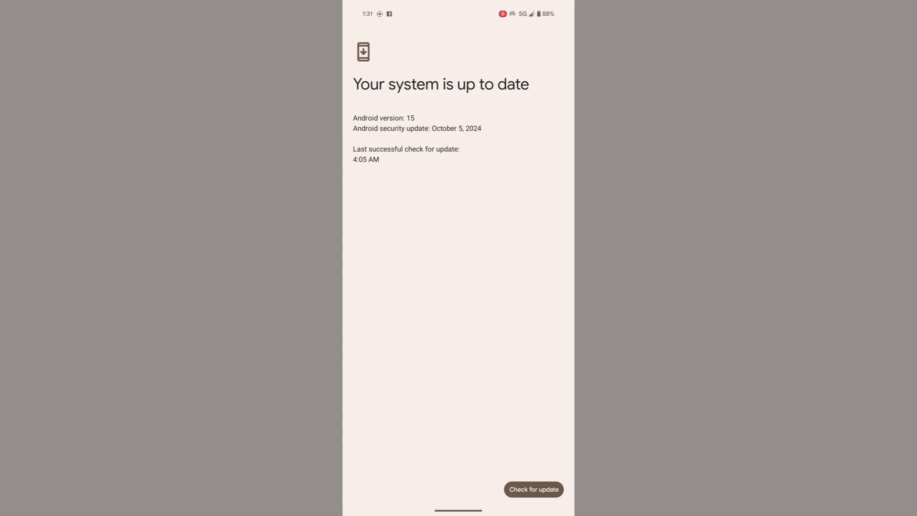
left_click_drag(345, 251, 395, 252)
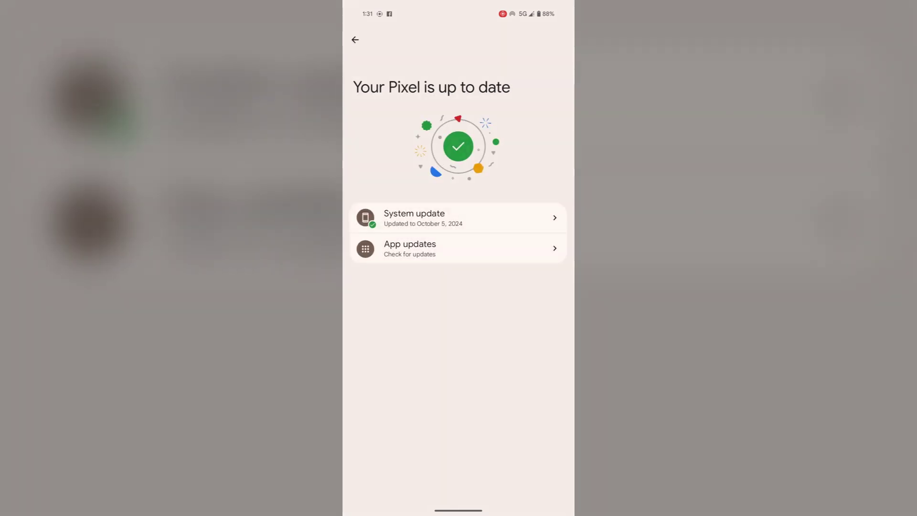
left_click_drag(346, 303, 394, 303)
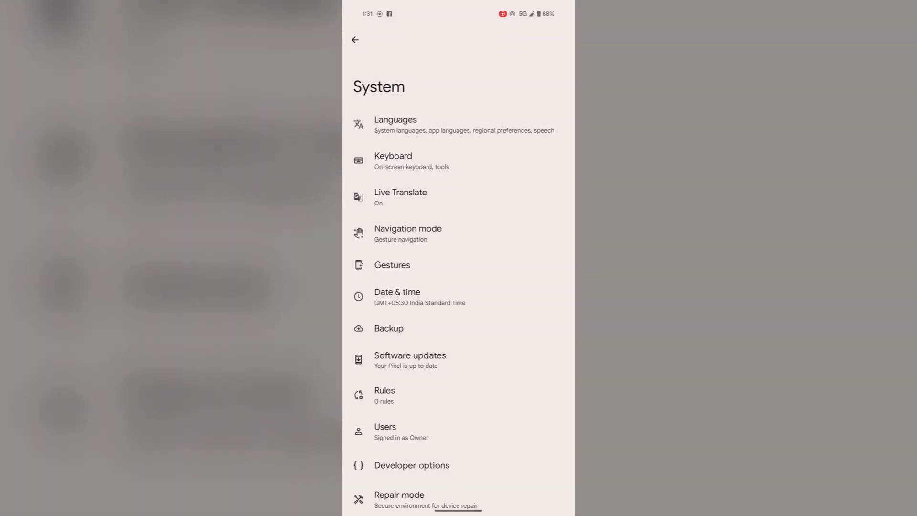
Swipe up to leave Settings for the beach-wallpaper home screen.
left_click_drag(459, 511, 459, 323)
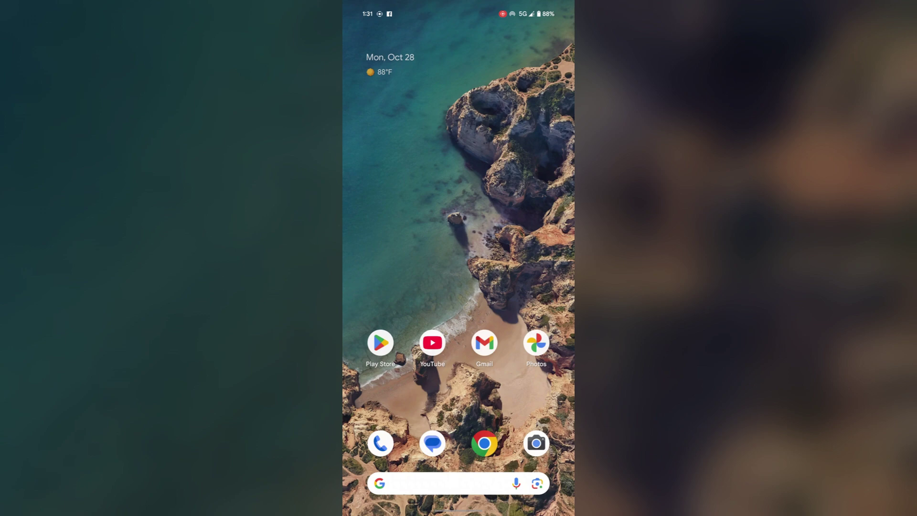